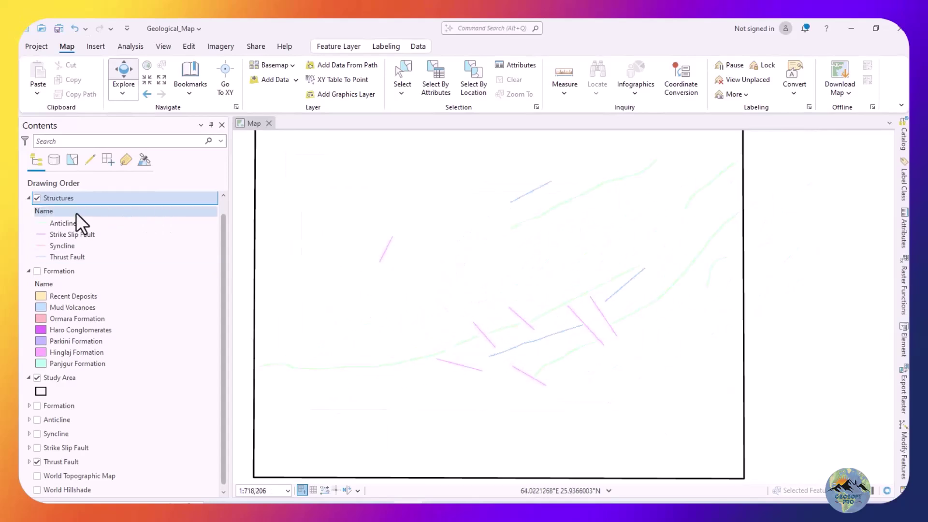
# Open Symbology for the Structures layer and the Anticline class's line symbol gallery.
pyautogui.rightClick(75, 199)
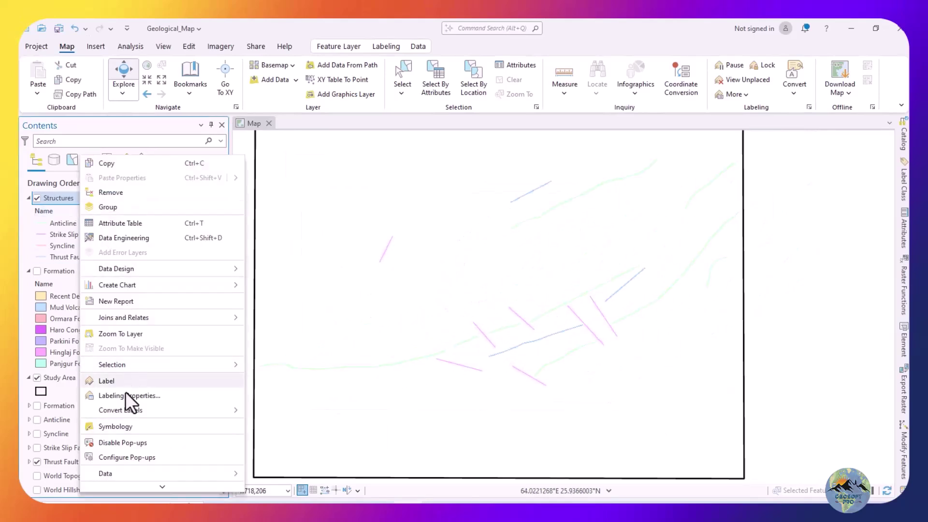
pyautogui.click(125, 425)
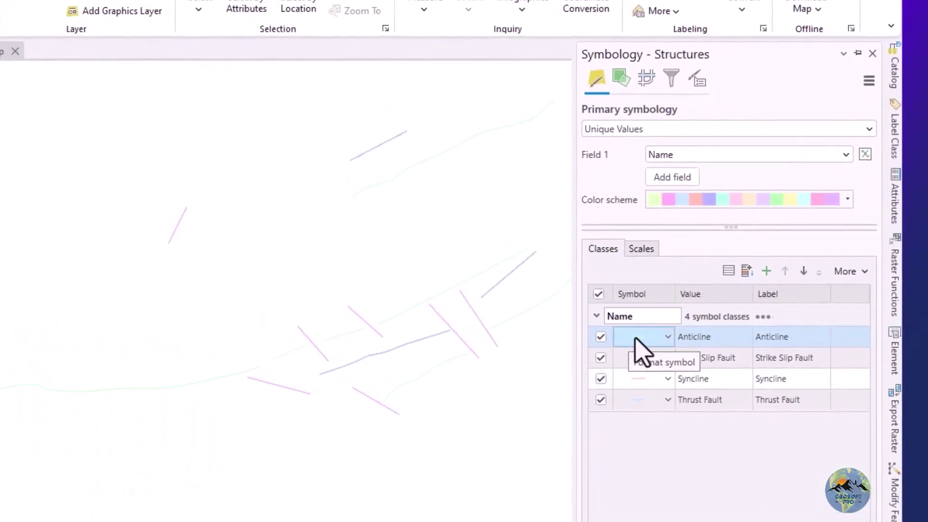
pyautogui.click(639, 351)
pyautogui.click(638, 351)
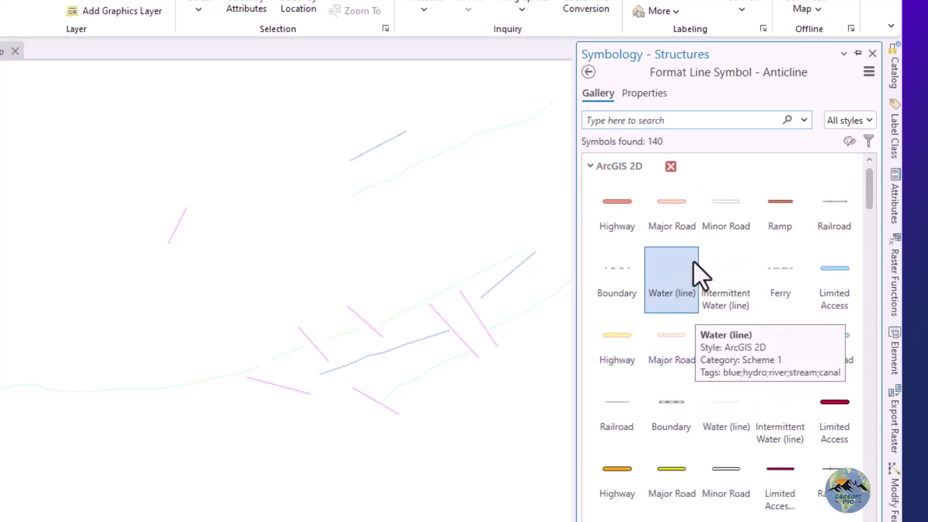
pyautogui.scroll(-2, 700, 282)
pyautogui.scroll(-3, 701, 290)
pyautogui.scroll(-4, 702, 294)
pyautogui.scroll(3, 701, 293)
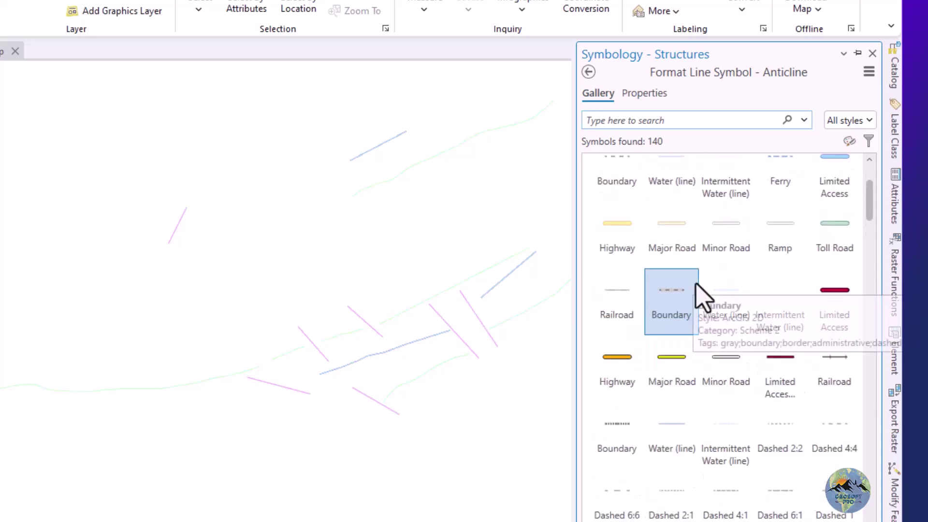
pyautogui.scroll(2, 697, 283)
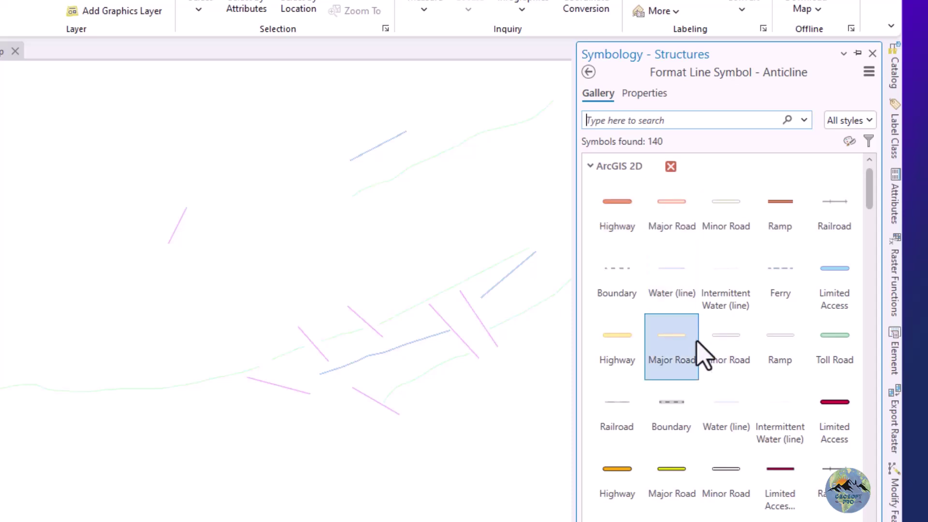
pyautogui.scroll(-2, 704, 356)
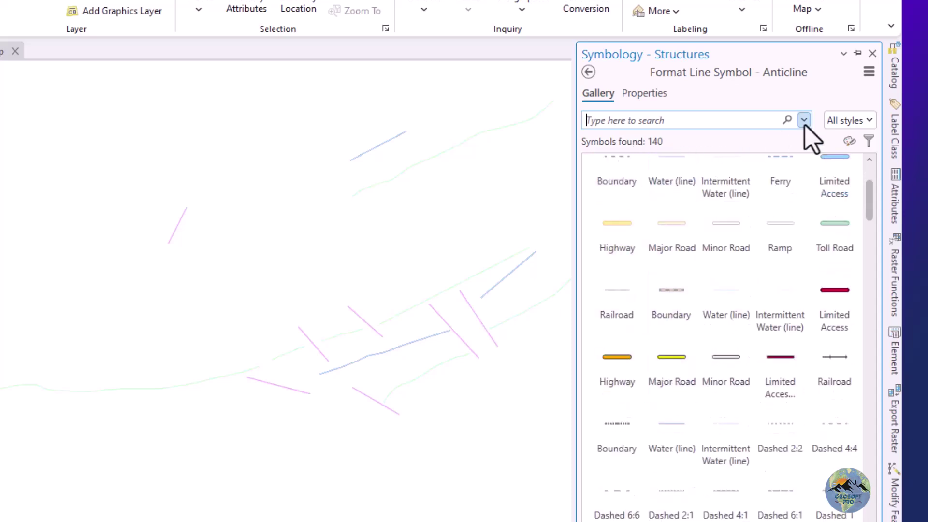
pyautogui.click(861, 134)
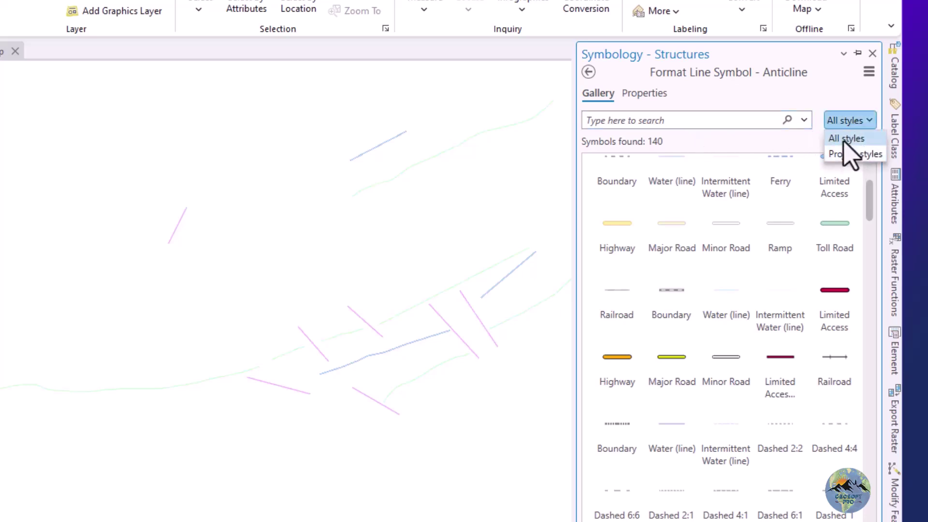
pyautogui.click(844, 139)
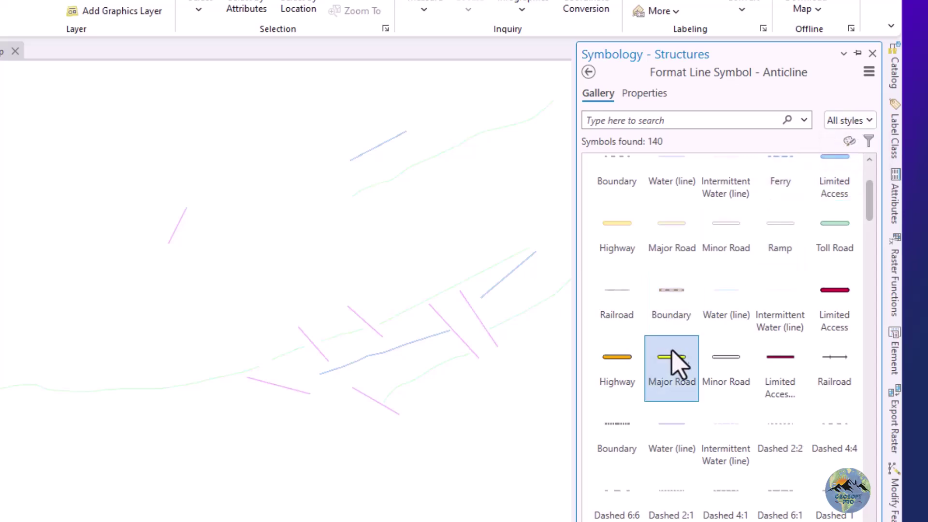
pyautogui.scroll(-2, 673, 360)
pyautogui.scroll(-3, 673, 360)
pyautogui.scroll(-1, 673, 360)
pyautogui.scroll(-2, 673, 360)
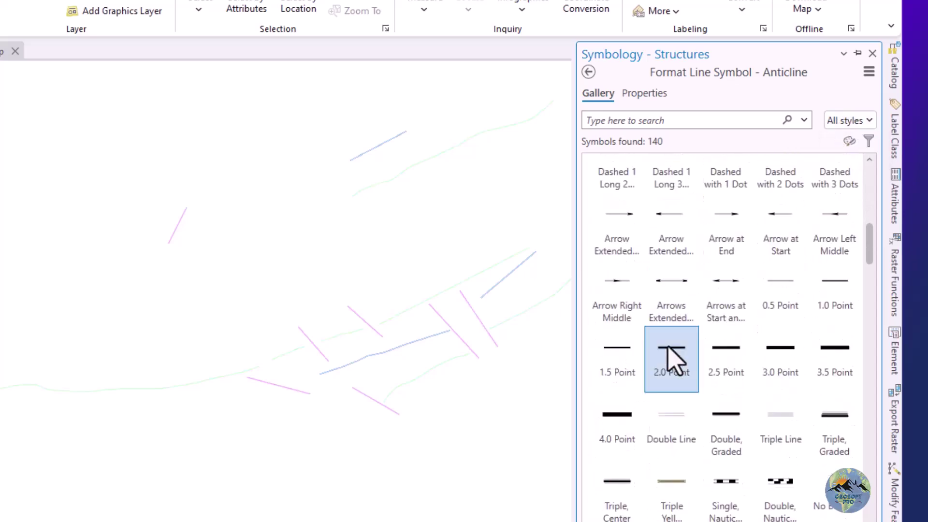
pyautogui.scroll(-2, 673, 360)
pyautogui.scroll(-2, 673, 360)
pyautogui.scroll(-3, 673, 360)
pyautogui.scroll(-4, 673, 360)
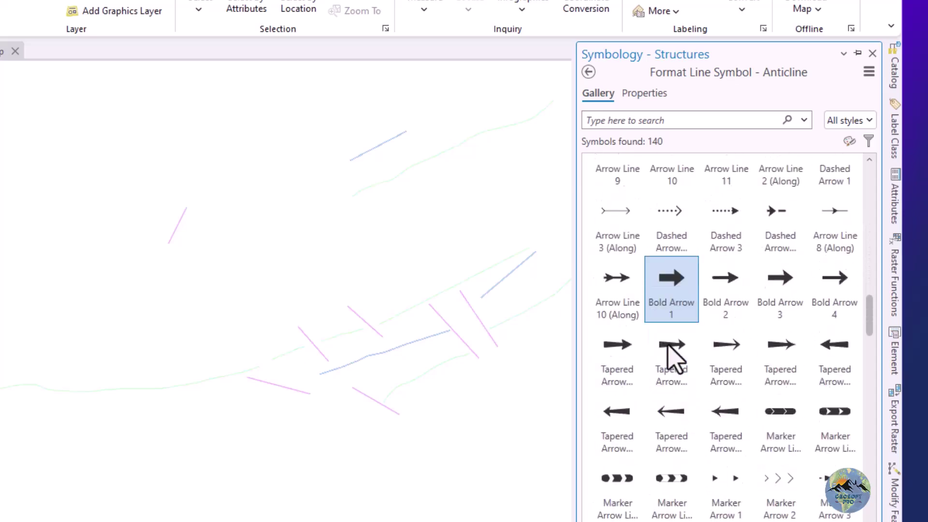
pyautogui.scroll(-3, 673, 356)
pyautogui.scroll(-3, 673, 356)
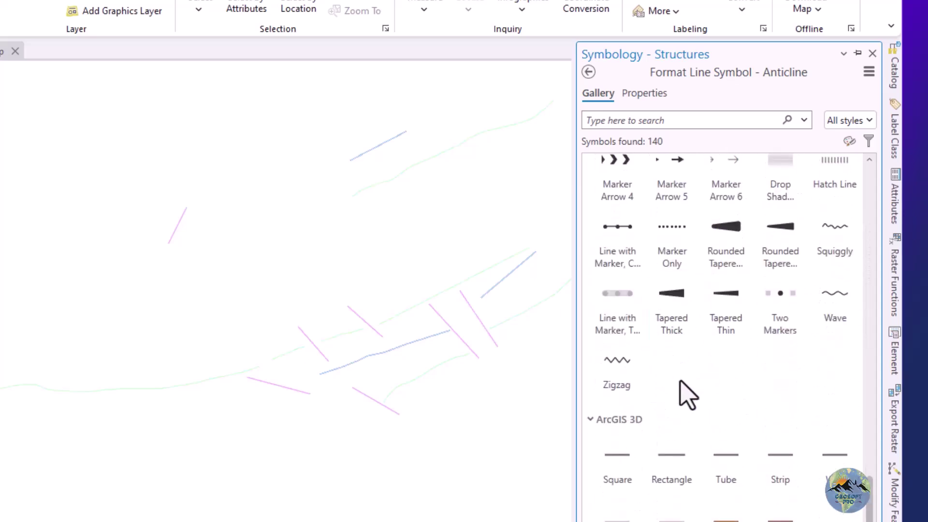
pyautogui.scroll(1, 686, 394)
pyautogui.scroll(3, 685, 394)
pyautogui.scroll(4, 685, 394)
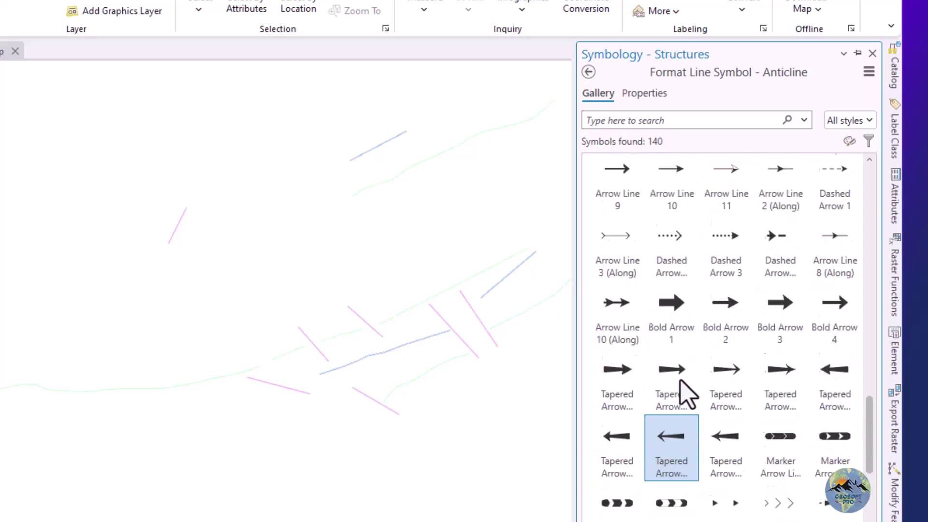
pyautogui.scroll(3, 686, 394)
pyautogui.scroll(4, 685, 394)
pyautogui.scroll(3, 686, 394)
pyautogui.scroll(3, 685, 394)
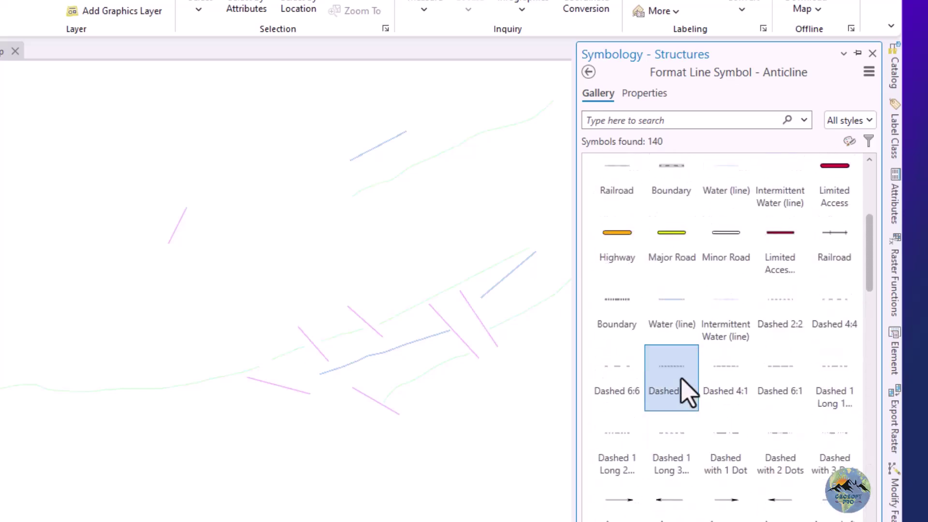
pyautogui.scroll(3, 685, 394)
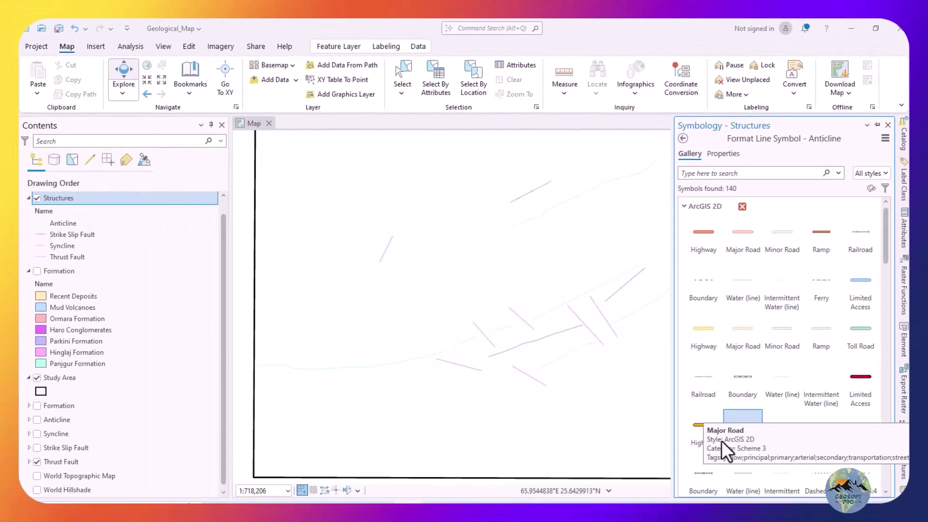
# Switch to Chrome and load google.com in a new tab.
pyautogui.click(703, 486)
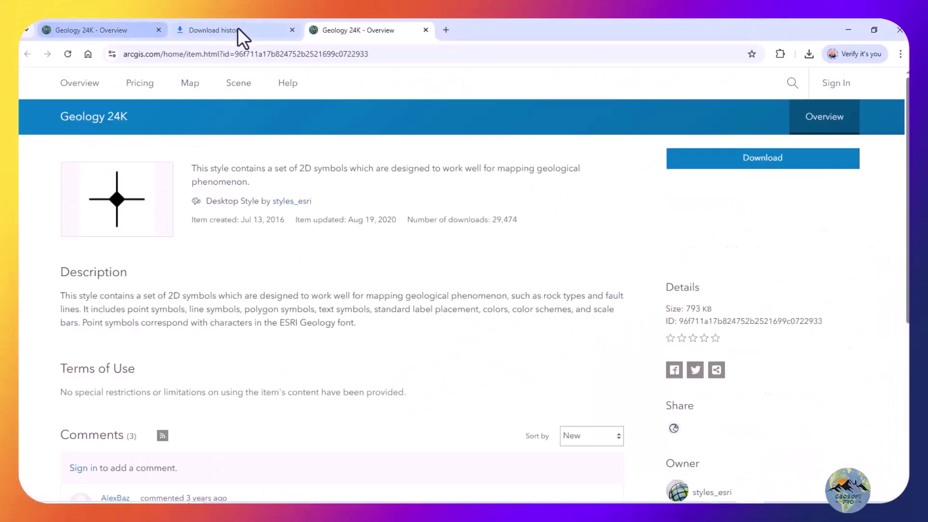
pyautogui.click(447, 30)
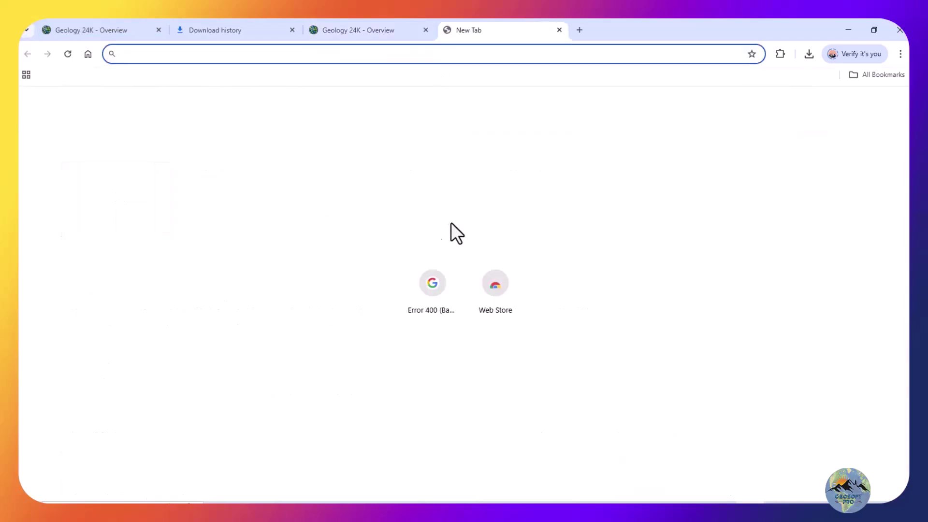
pyautogui.write('go')
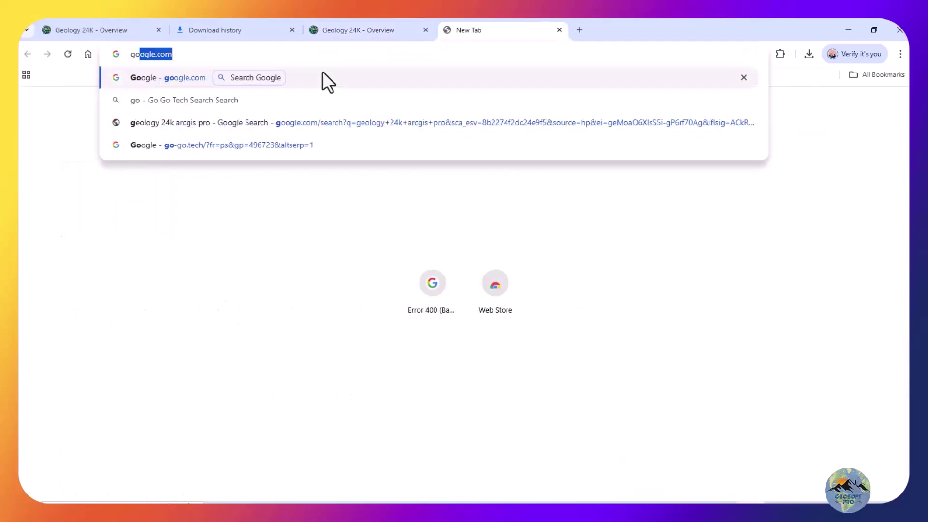
pyautogui.write('ogle')
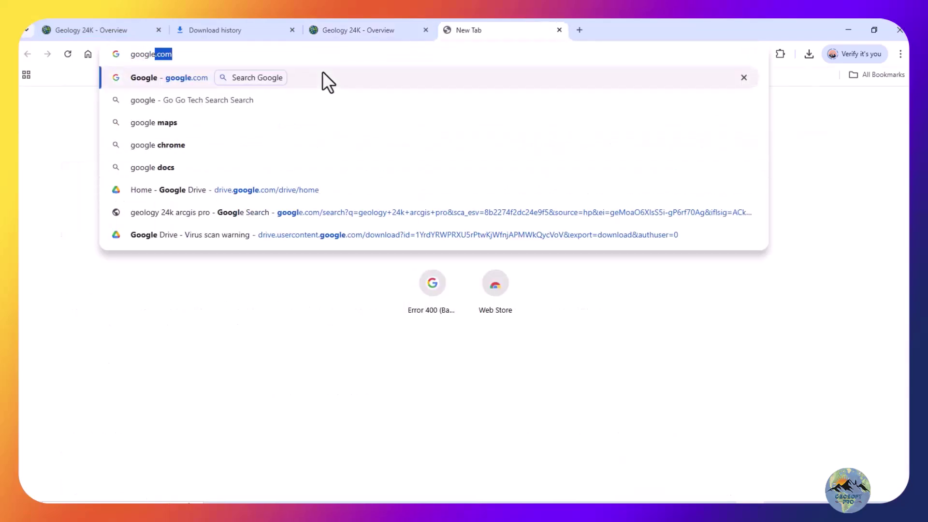
pyautogui.press('Return')
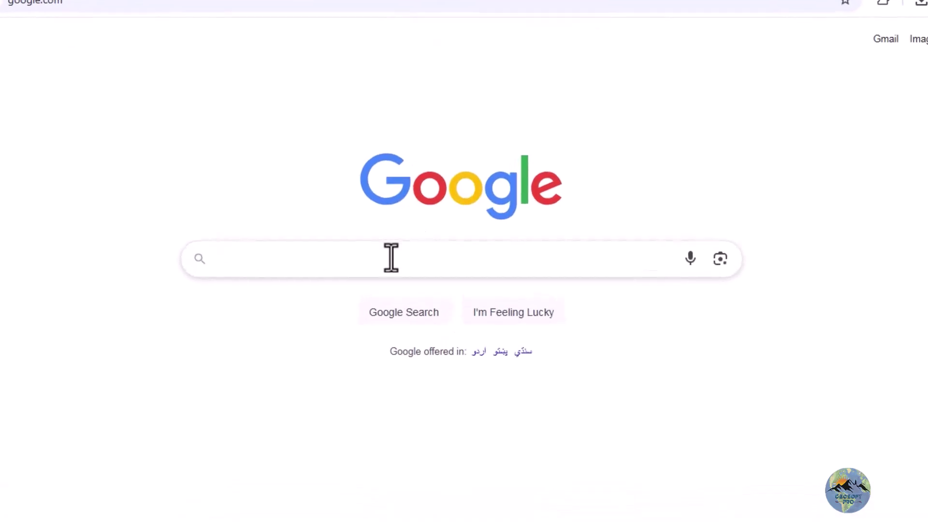
# Search Google for 'geology 24k arcgis pro' using the suggested query.
pyautogui.click(390, 257)
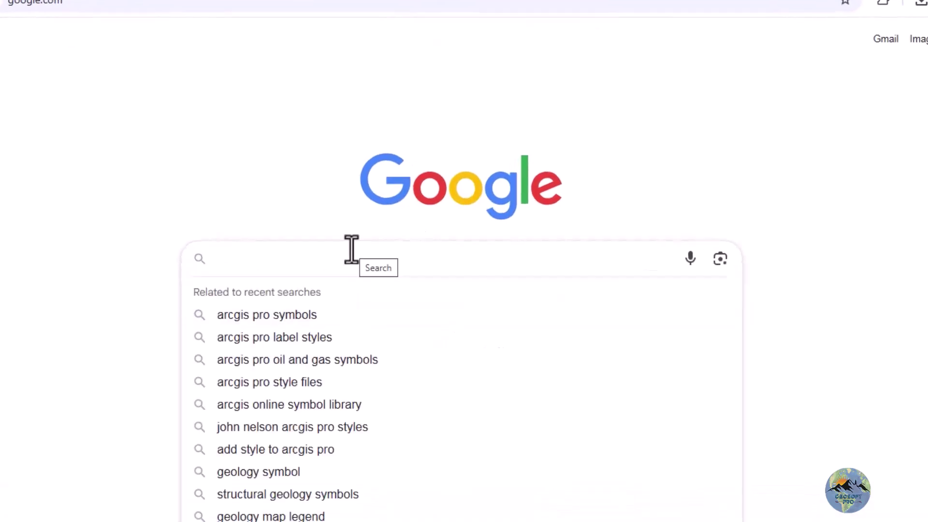
pyautogui.write('a')
pyautogui.press('BackSpace')
pyautogui.write('ology')
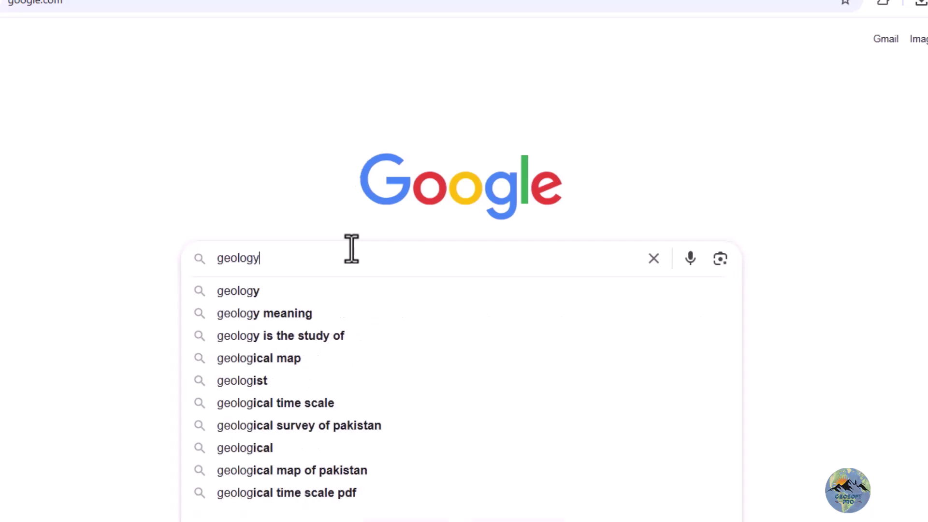
pyautogui.write(' 24')
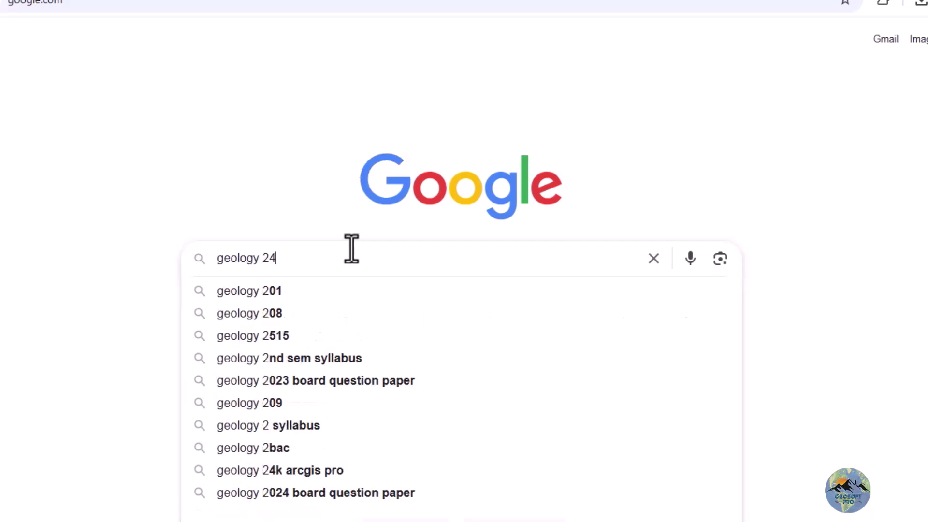
pyautogui.write('k')
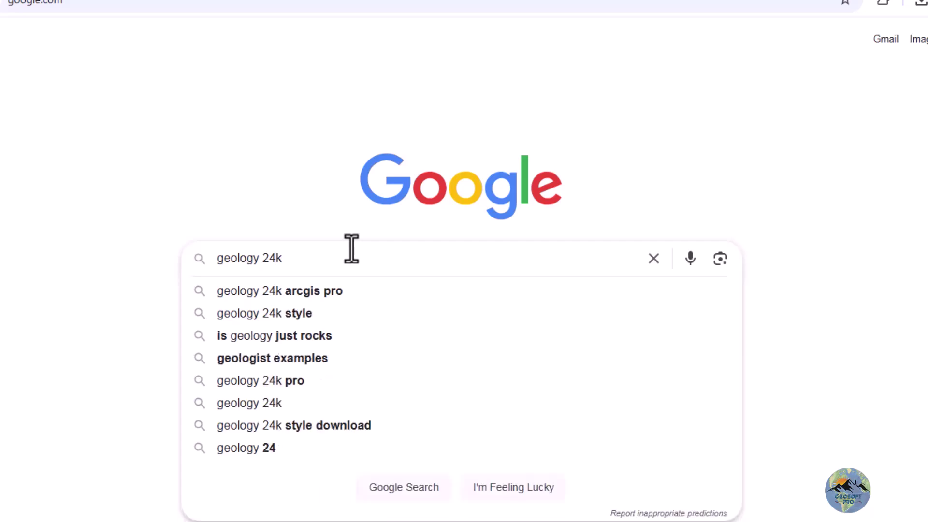
pyautogui.click(347, 293)
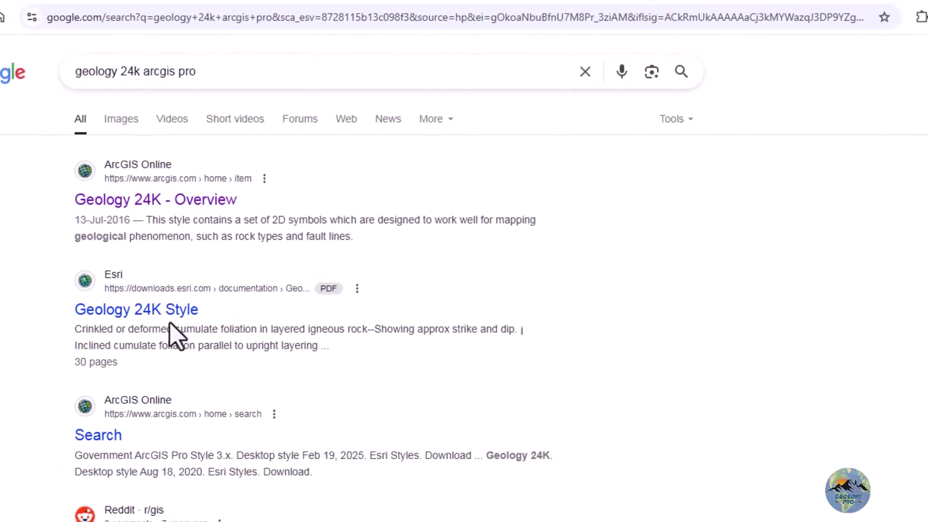
# Open the 'Geology 24K - Overview' arcgis.com item page and download the style.
pyautogui.click(171, 209)
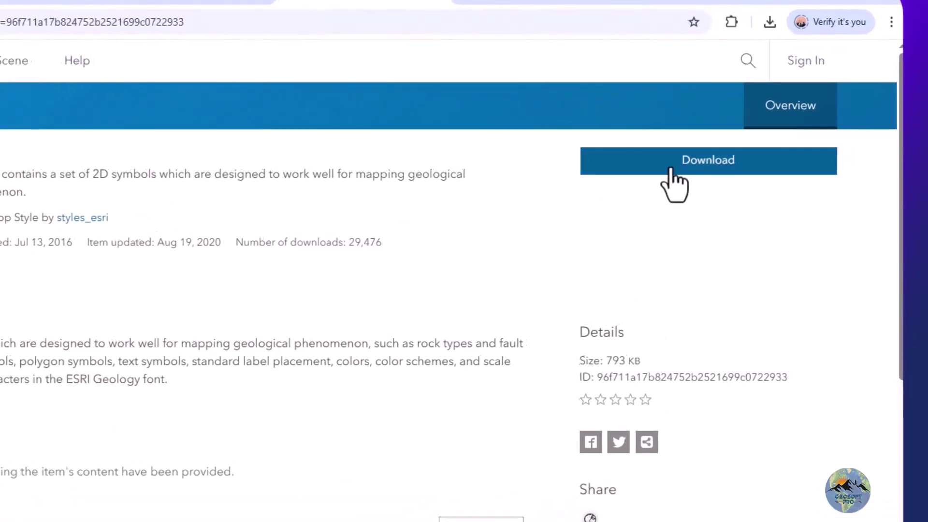
pyautogui.click(704, 168)
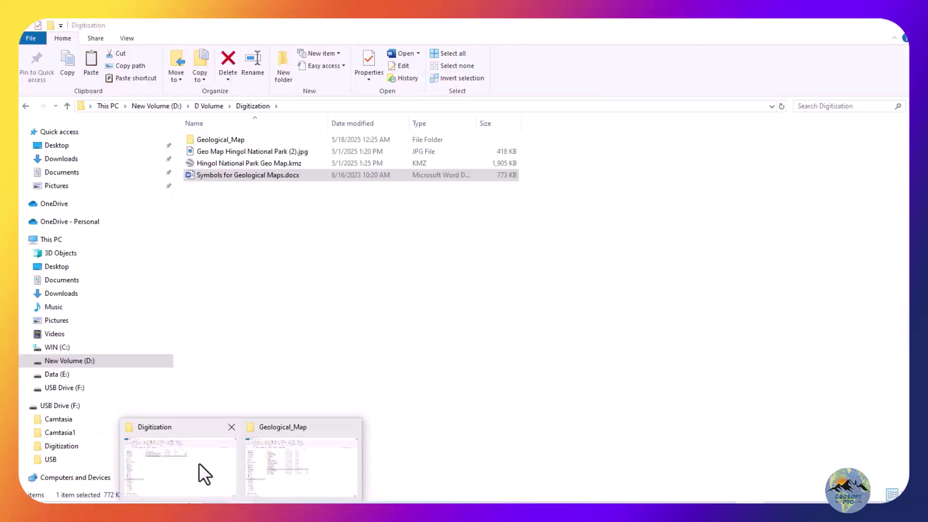
# Copy Geology_24K_en.stylx from the Downloads folder.
pyautogui.click(198, 463)
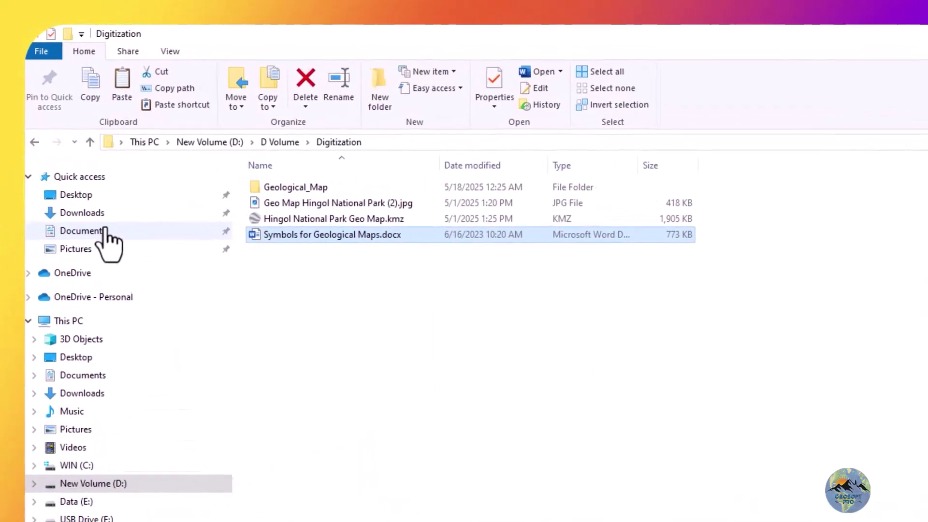
pyautogui.click(86, 173)
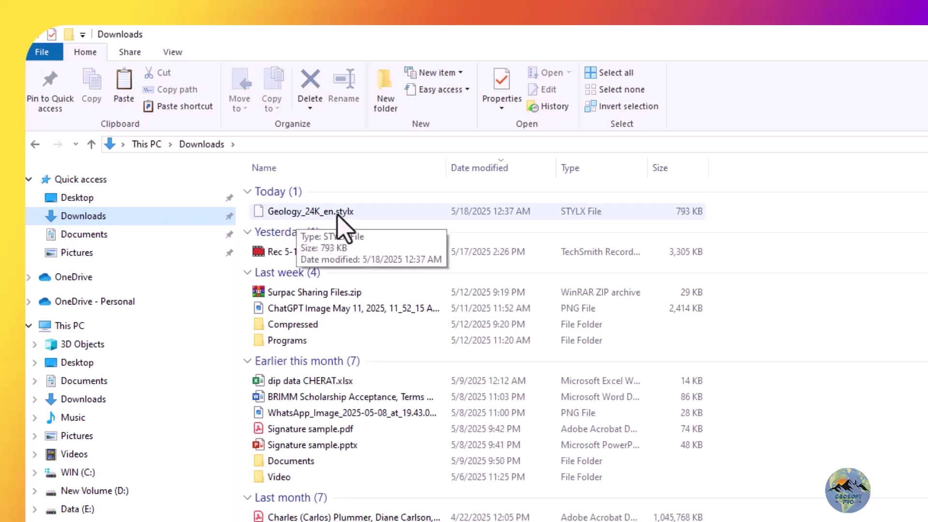
pyautogui.rightClick(336, 214)
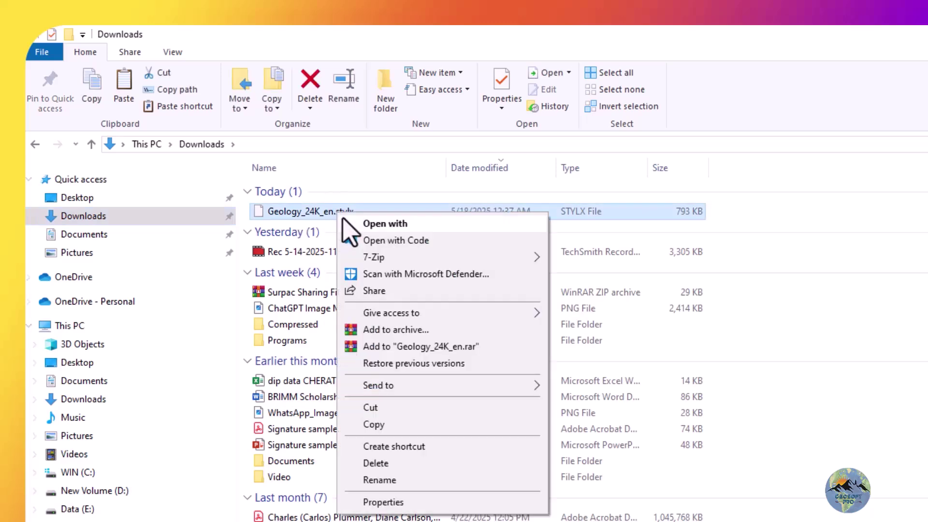
pyautogui.click(372, 425)
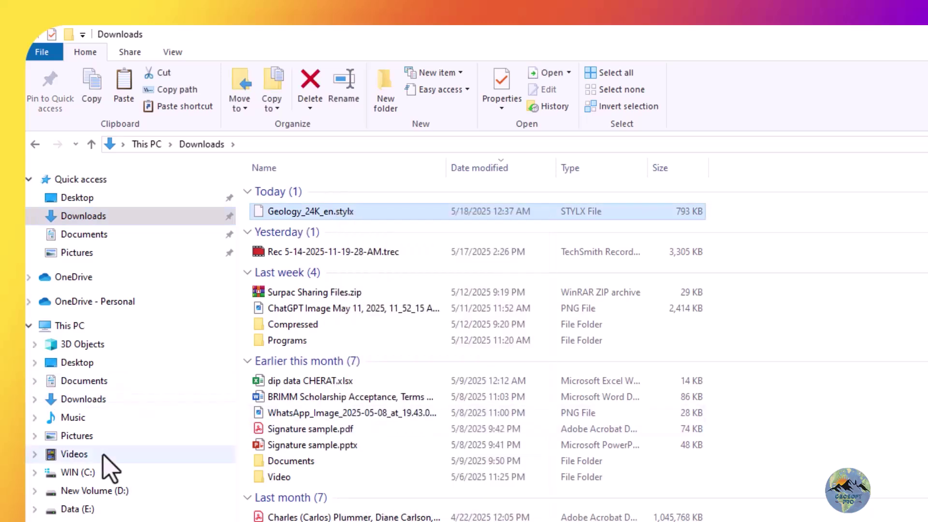
# Paste the style file into the Geological_Map folder under Digitization.
pyautogui.hotkey('alt', 'Left')
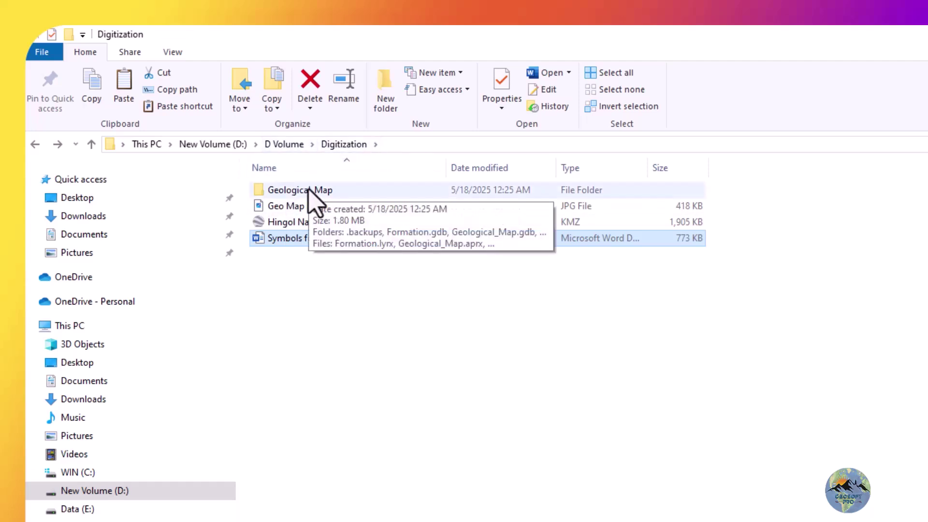
pyautogui.doubleClick(308, 194)
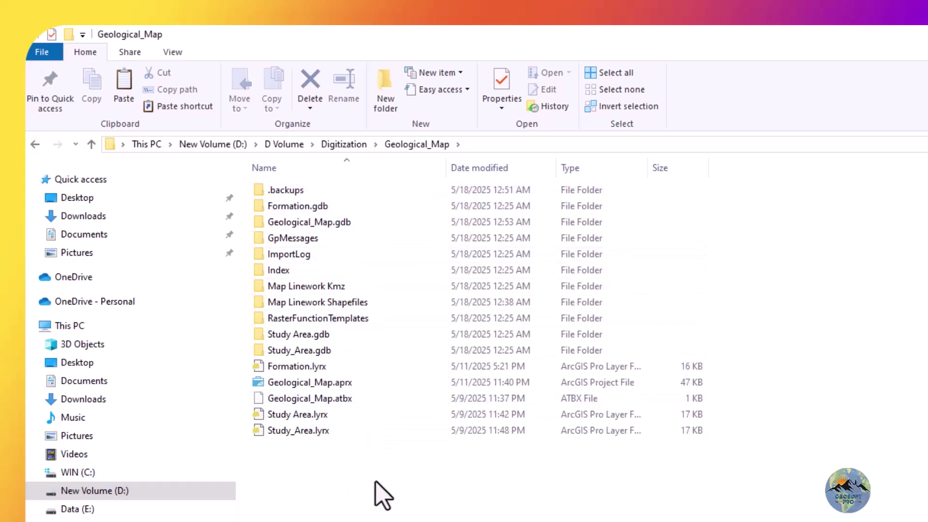
pyautogui.rightClick(383, 495)
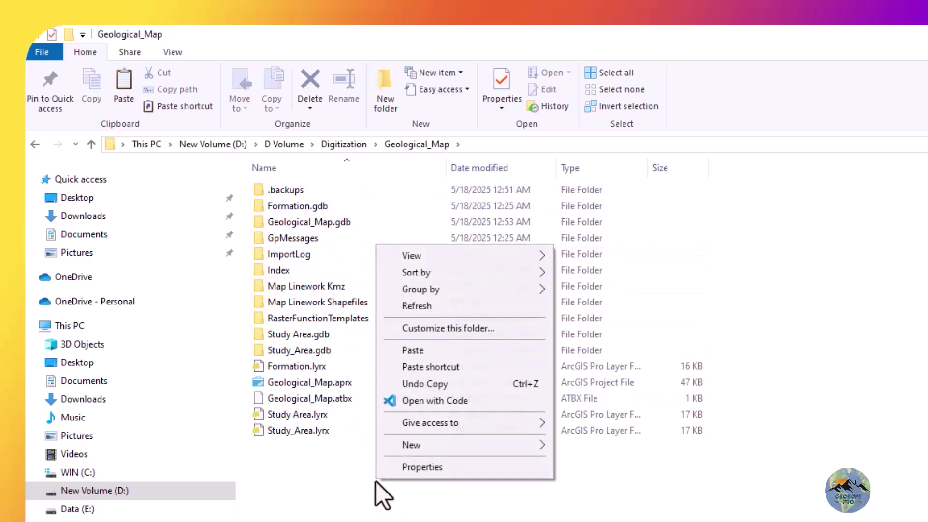
pyautogui.click(416, 352)
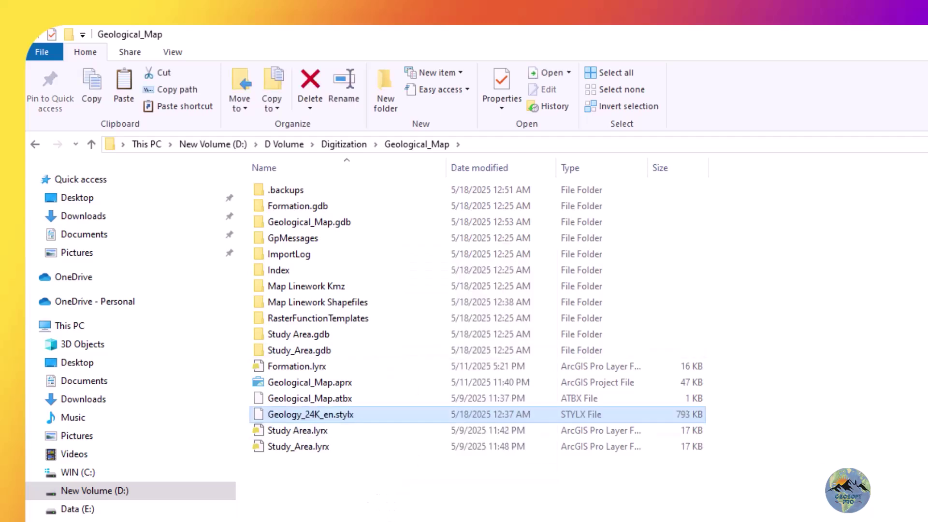
pyautogui.rightClick(465, 507)
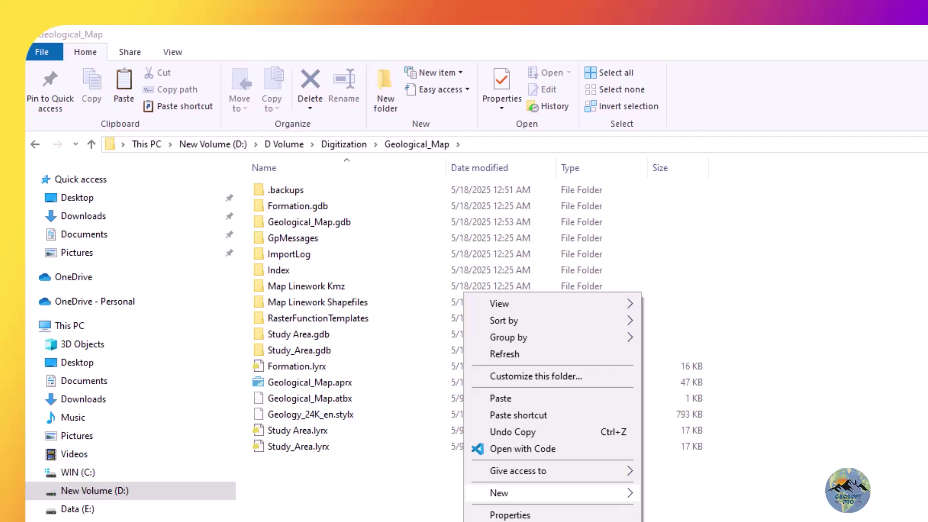
pyautogui.press('Escape')
# Create a 'Geology 24k Symbols' folder and move Geology_24K_en.stylx into it.
pyautogui.rightClick(678, 484)
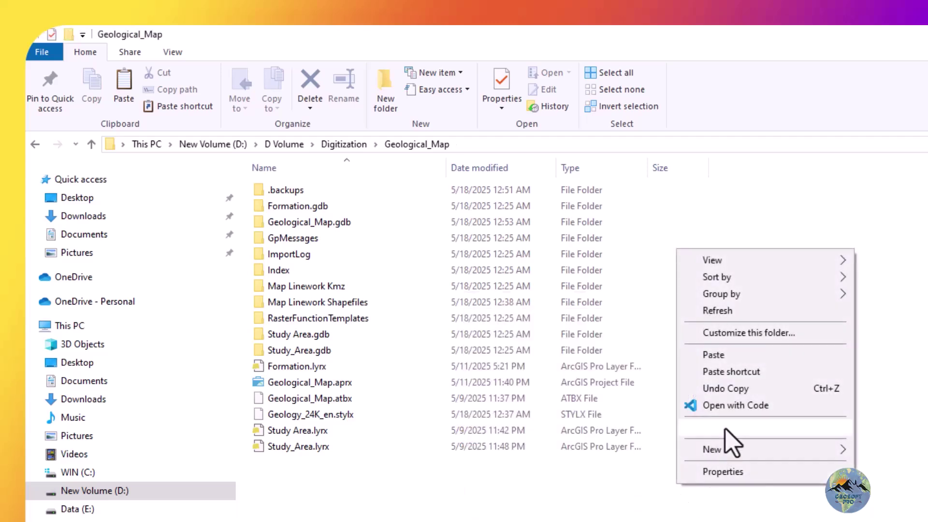
pyautogui.moveTo(765, 449)
pyautogui.click(889, 195)
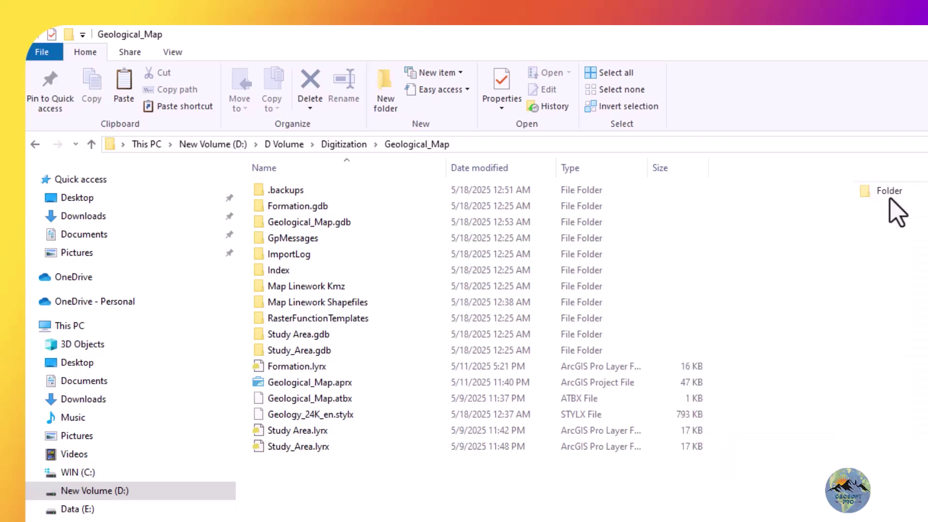
pyautogui.write('Geology 24k Symbols')
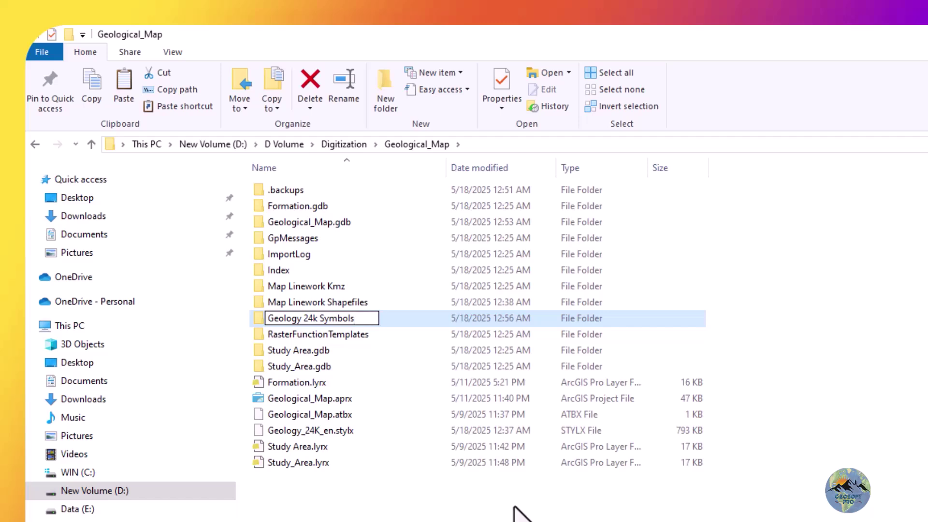
pyautogui.click(304, 430)
pyautogui.moveTo(305, 436)
pyautogui.mouseDown()
pyautogui.moveTo(326, 314)
pyautogui.moveTo(364, 287)
pyautogui.moveTo(381, 243)
pyautogui.mouseUp()
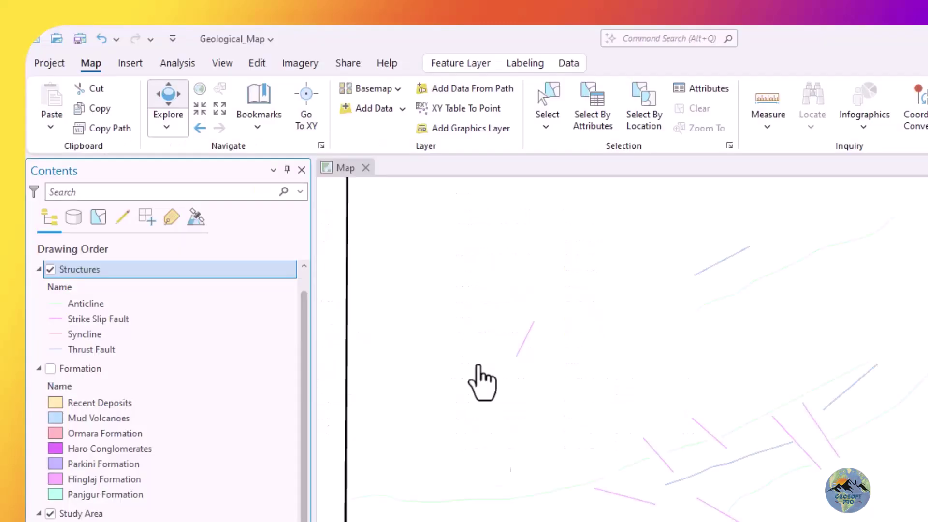
pyautogui.scroll(-2, 482, 381)
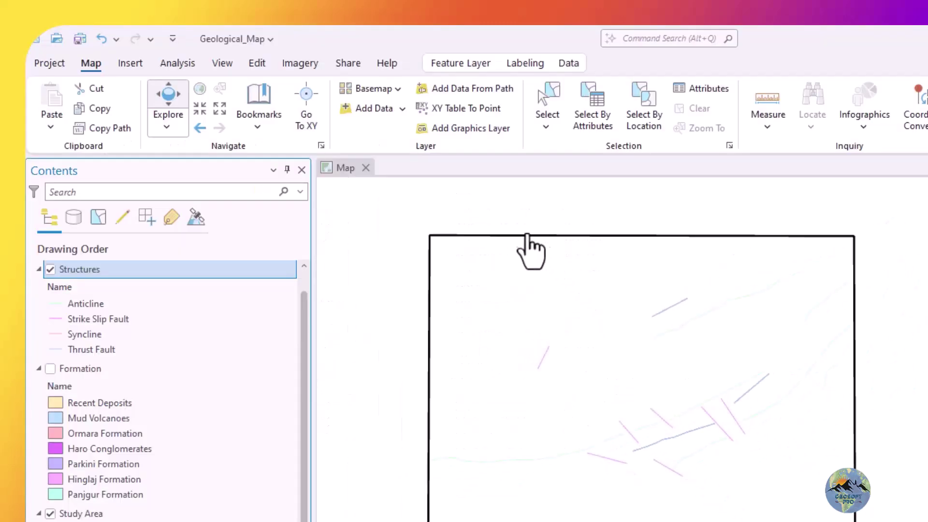
pyautogui.scroll(2, 440, 353)
pyautogui.scroll(-2, 519, 355)
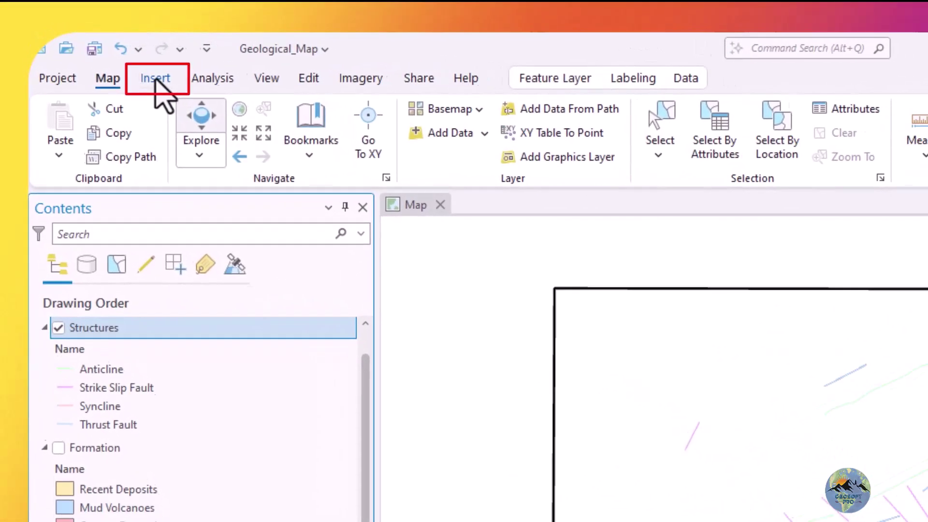
# Open the Add dropdown in the Insert tab's Styles group.
pyautogui.click(161, 81)
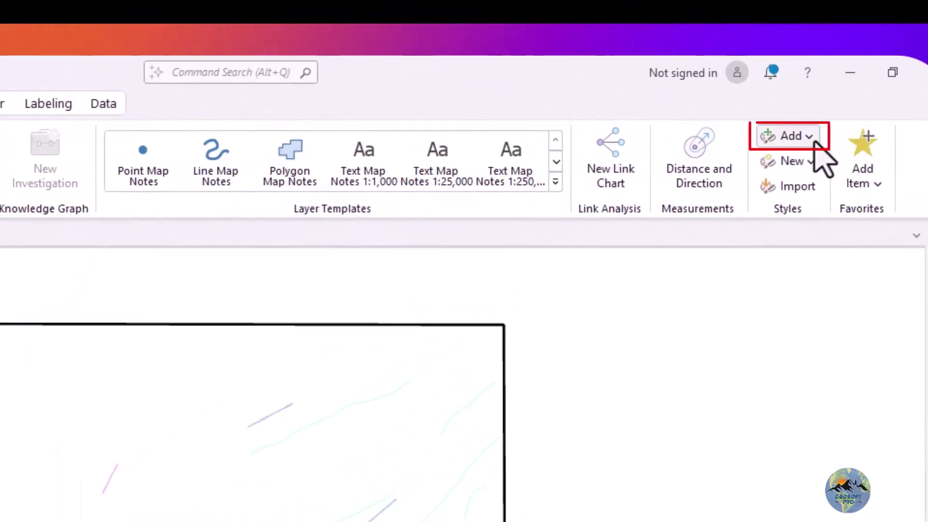
pyautogui.click(814, 140)
pyautogui.click(812, 138)
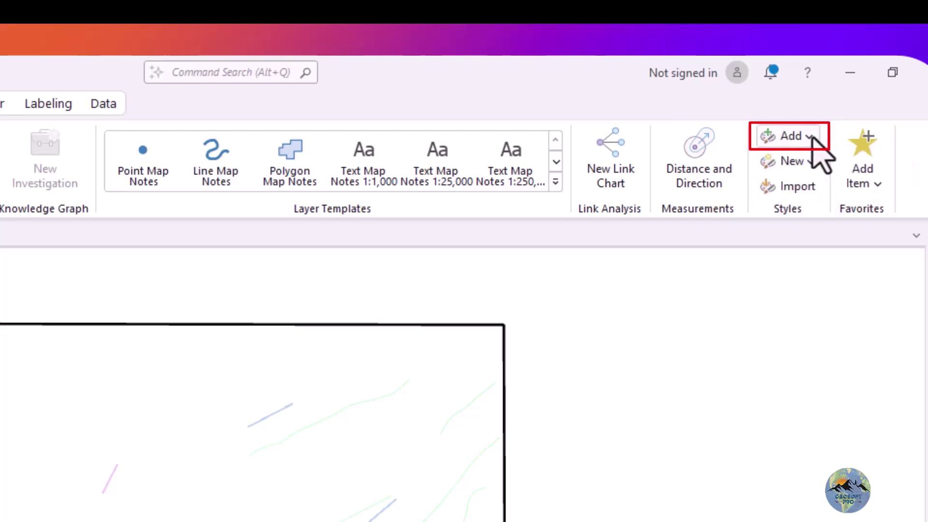
pyautogui.click(811, 138)
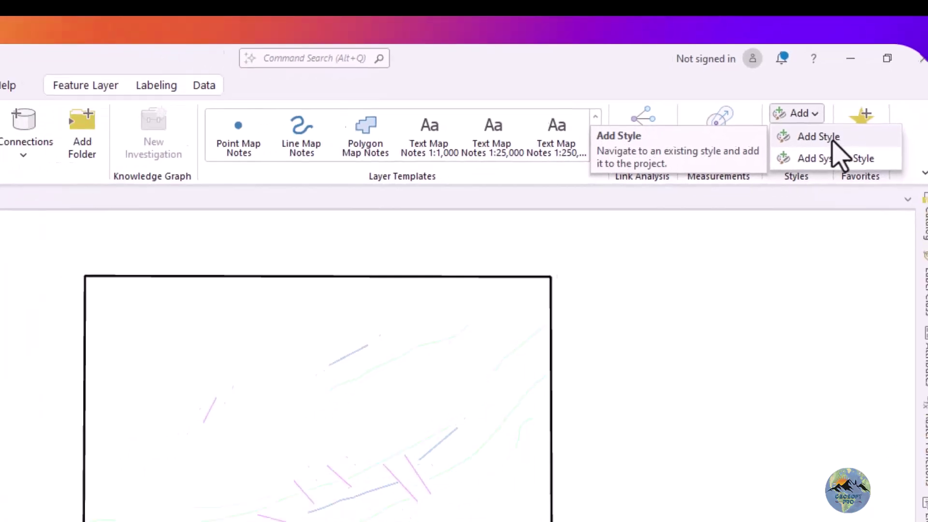
# Choose Add Style and browse to the Geological_Map project folder.
pyautogui.click(814, 164)
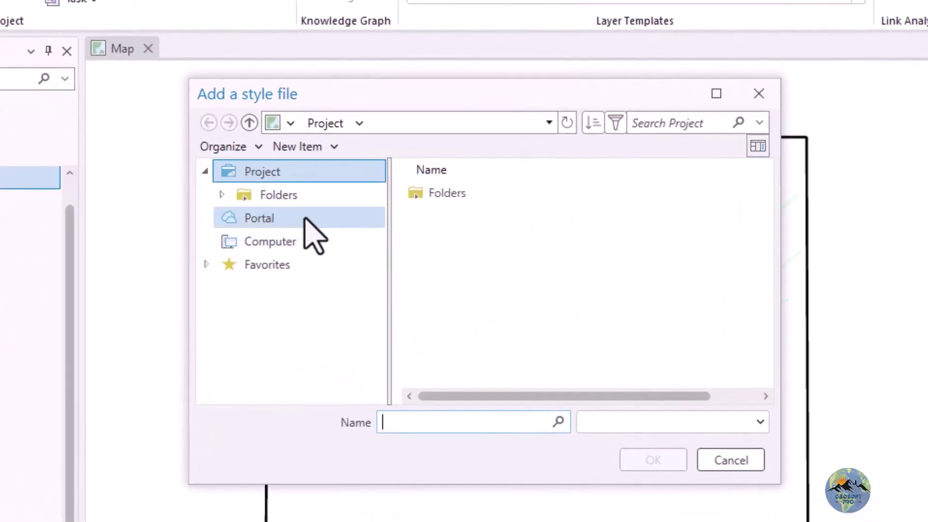
pyautogui.moveTo(278, 195)
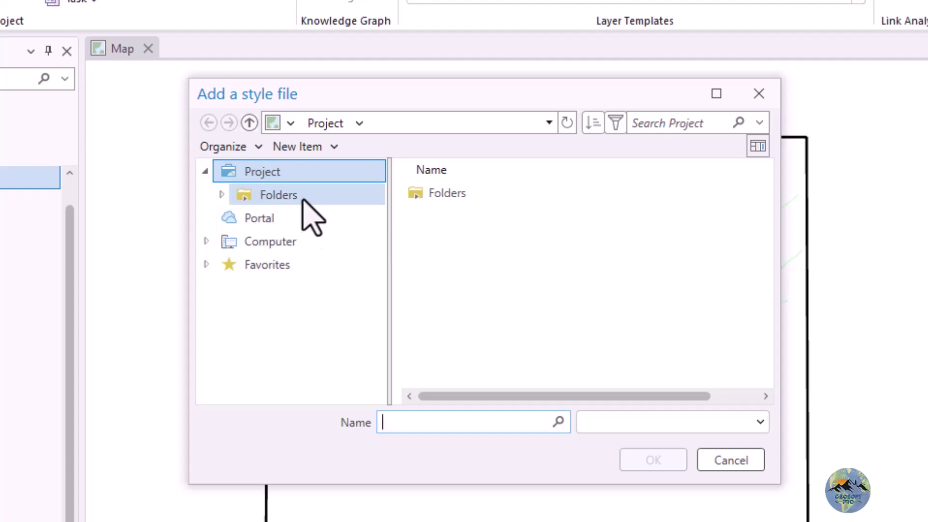
pyautogui.click(303, 202)
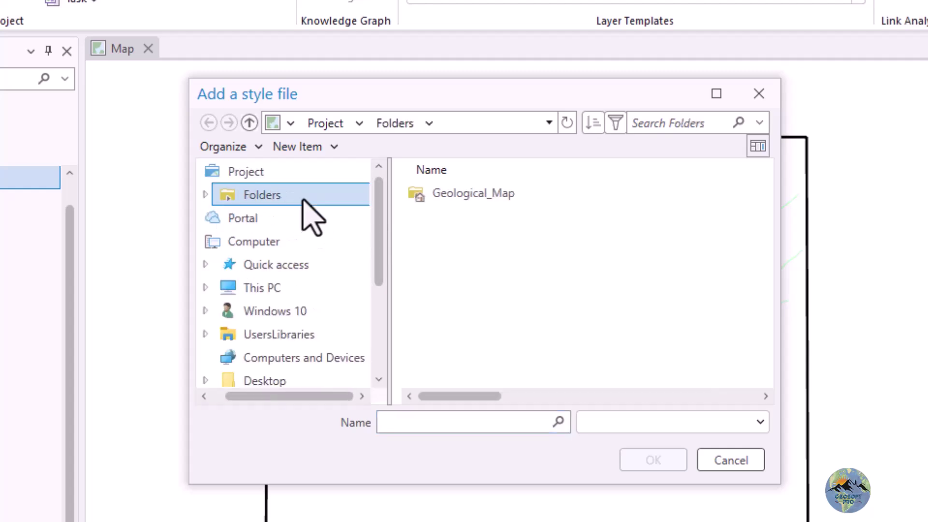
pyautogui.click(497, 204)
pyautogui.doubleClick(498, 204)
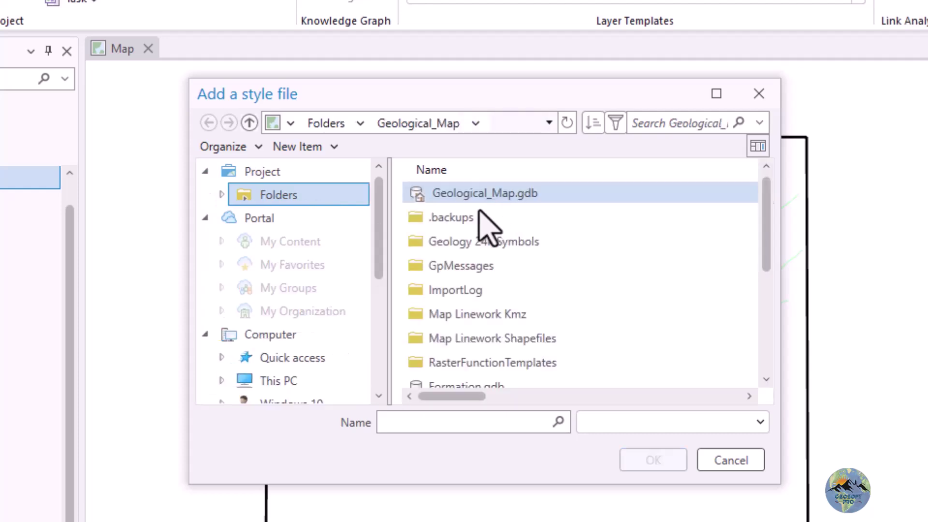
pyautogui.click(307, 199)
pyautogui.doubleClick(510, 207)
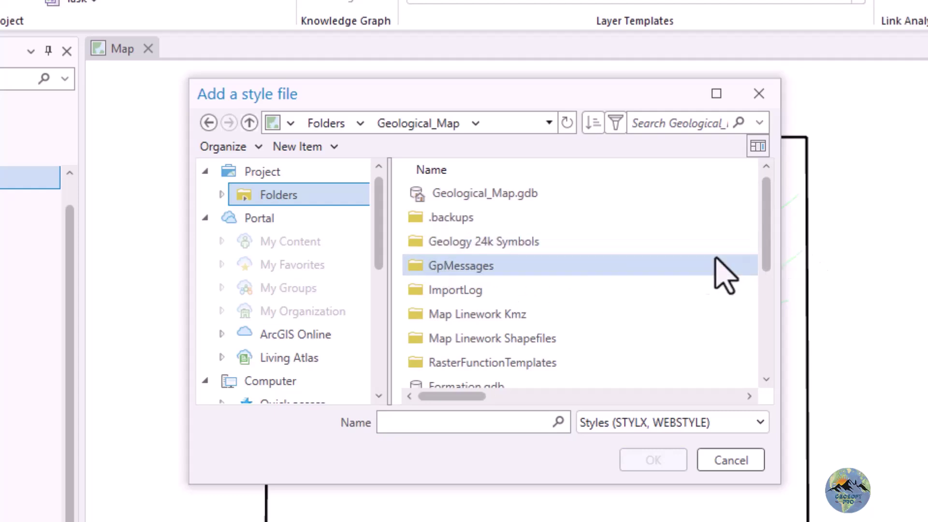
pyautogui.scroll(-3, 653, 312)
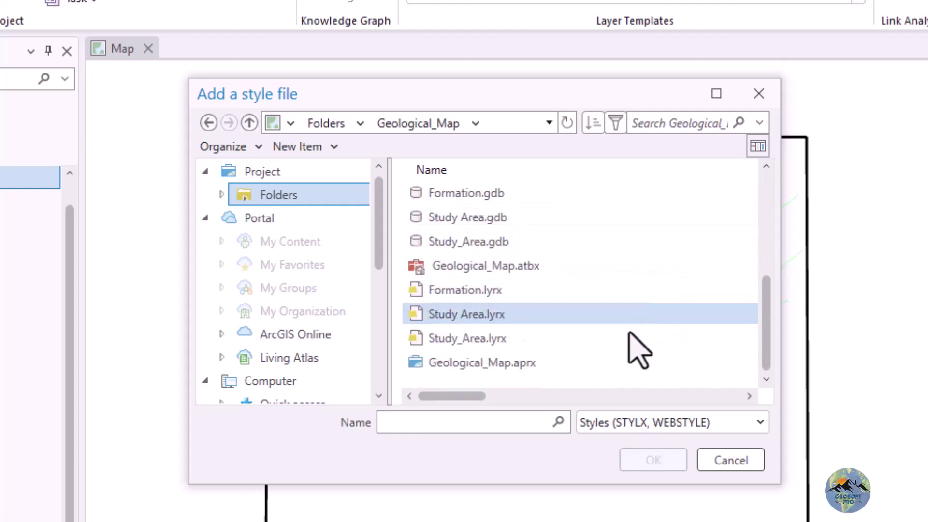
# Refresh the listing, open Geology 24k Symbols, and add Geology_24K_en.
pyautogui.rightClick(578, 379)
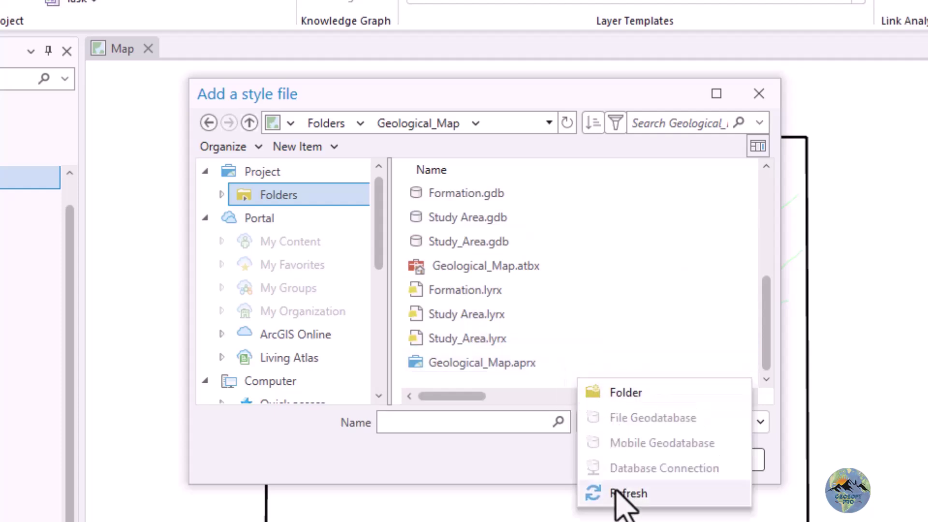
pyautogui.click(615, 492)
pyautogui.click(514, 220)
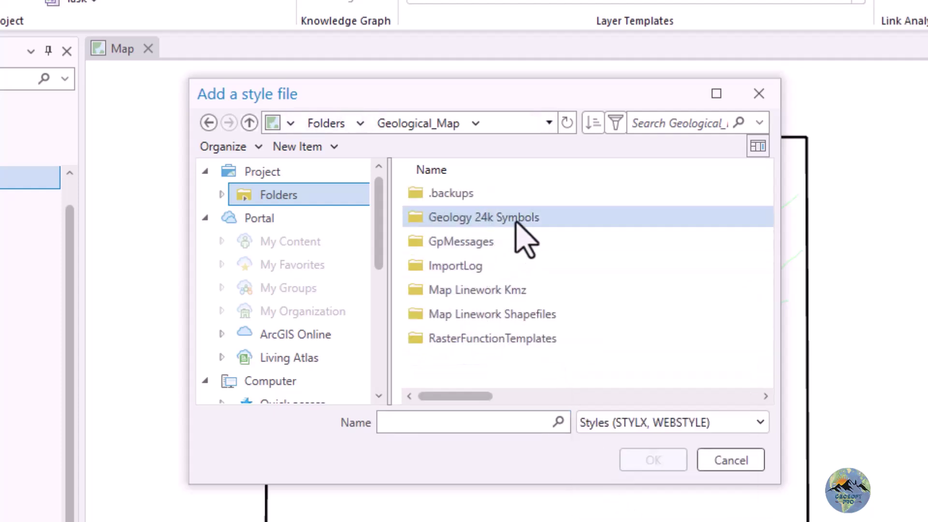
pyautogui.doubleClick(513, 221)
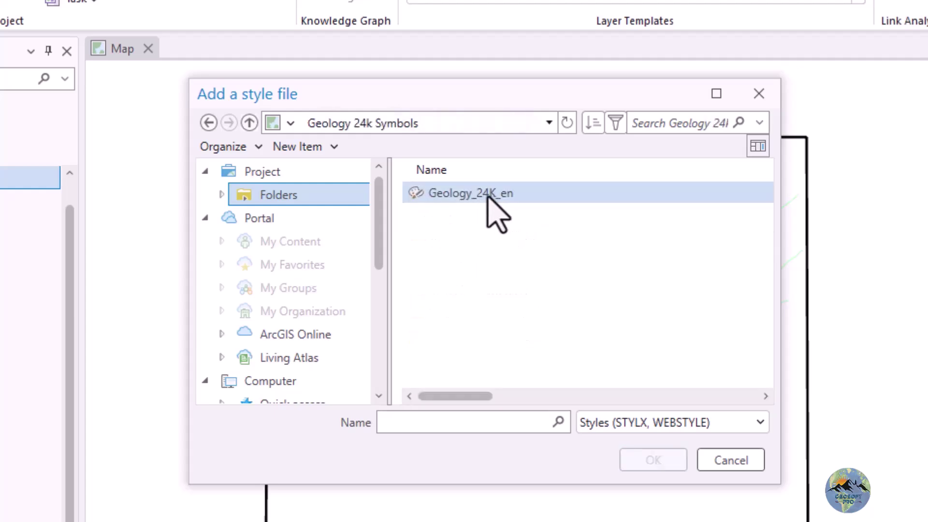
pyautogui.click(495, 211)
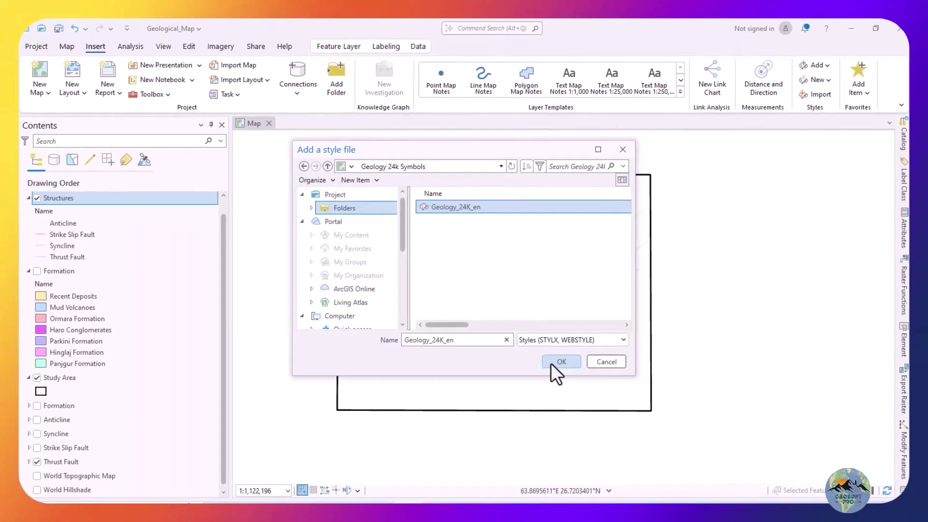
pyautogui.click(551, 363)
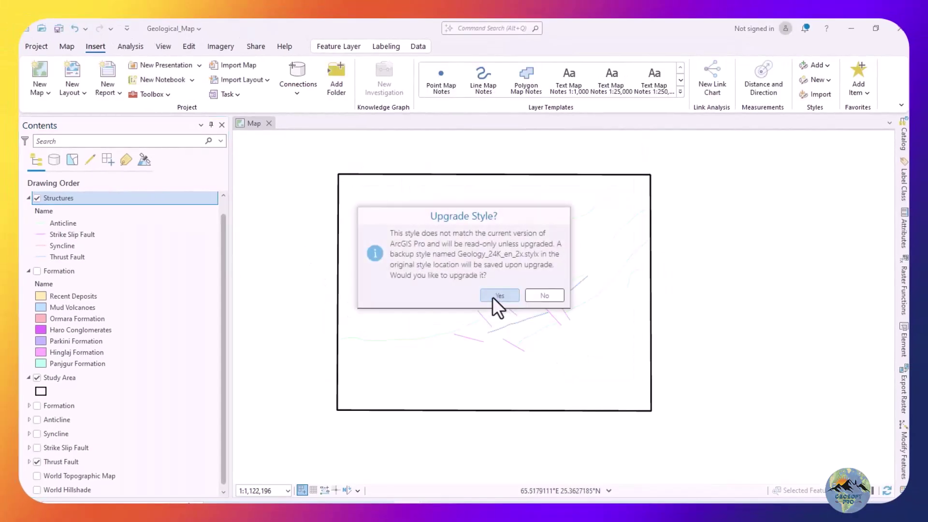
# Accept the style upgrade and reopen the Structures layer's Symbology pane.
pyautogui.click(498, 296)
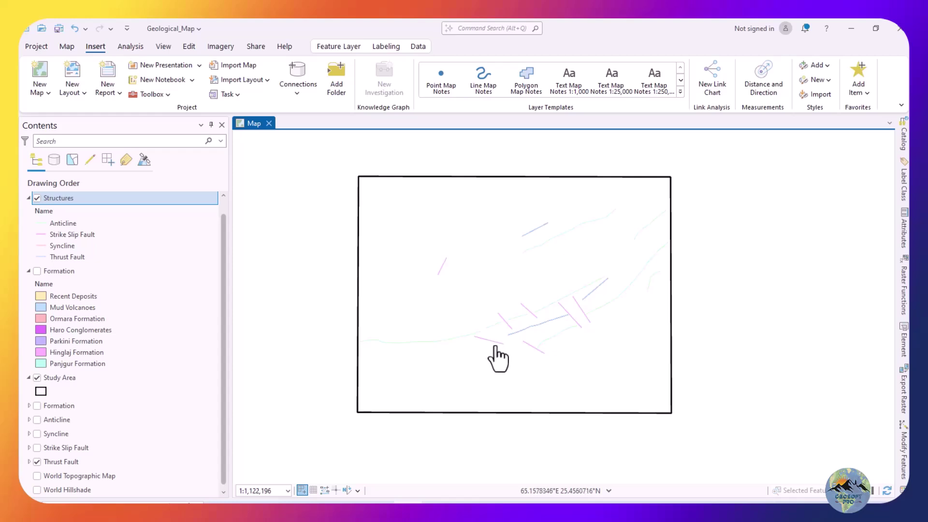
pyautogui.rightClick(50, 200)
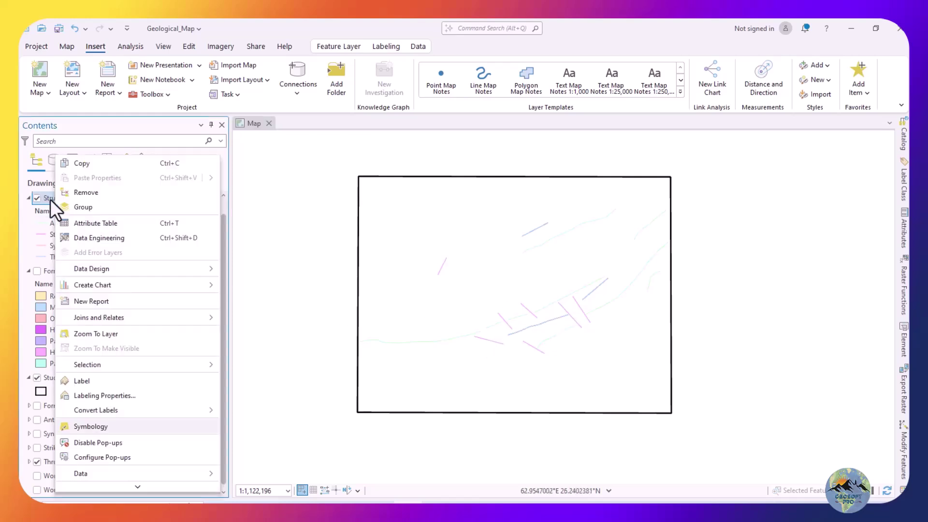
pyautogui.click(92, 427)
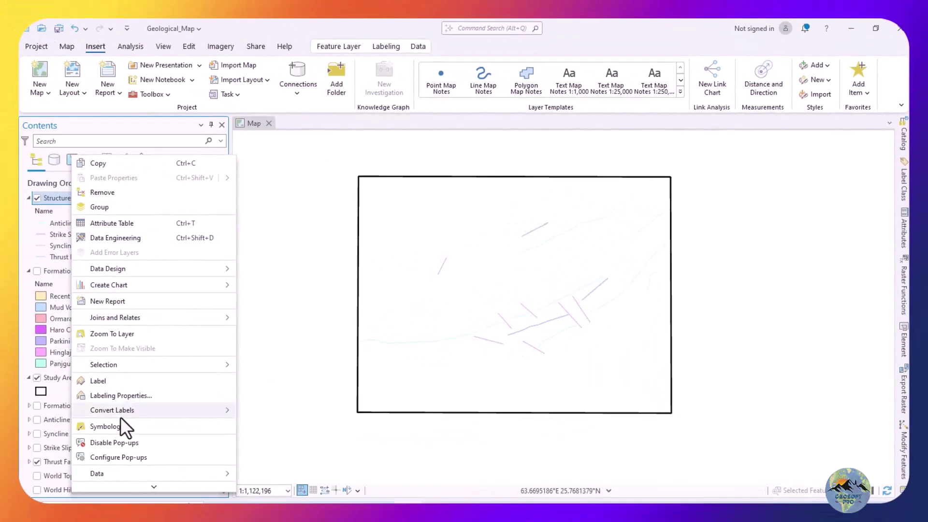
pyautogui.click(118, 425)
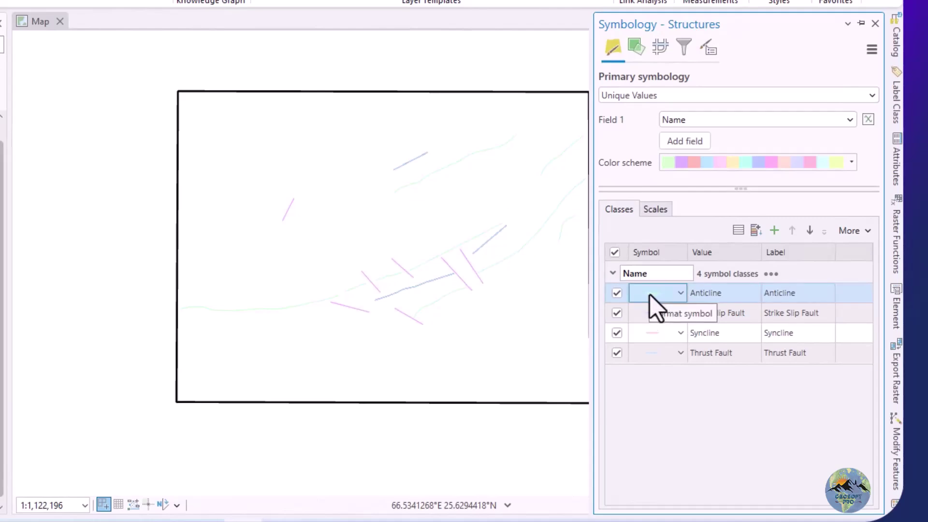
# Open Format Line Symbol for Anticline to browse the Geology_24K_en line symbols.
pyautogui.click(651, 295)
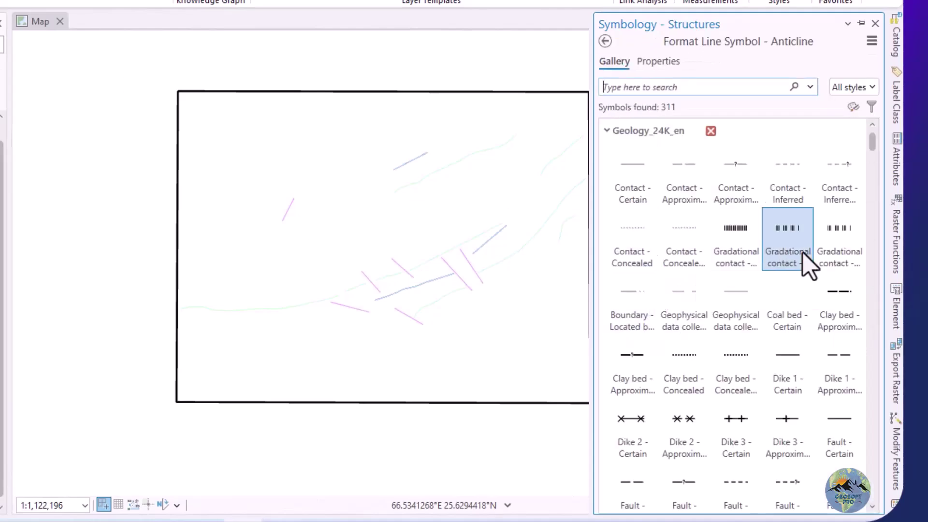
pyautogui.scroll(-2, 756, 282)
pyautogui.scroll(-3, 726, 288)
pyautogui.scroll(-2, 726, 288)
pyautogui.scroll(-2, 726, 288)
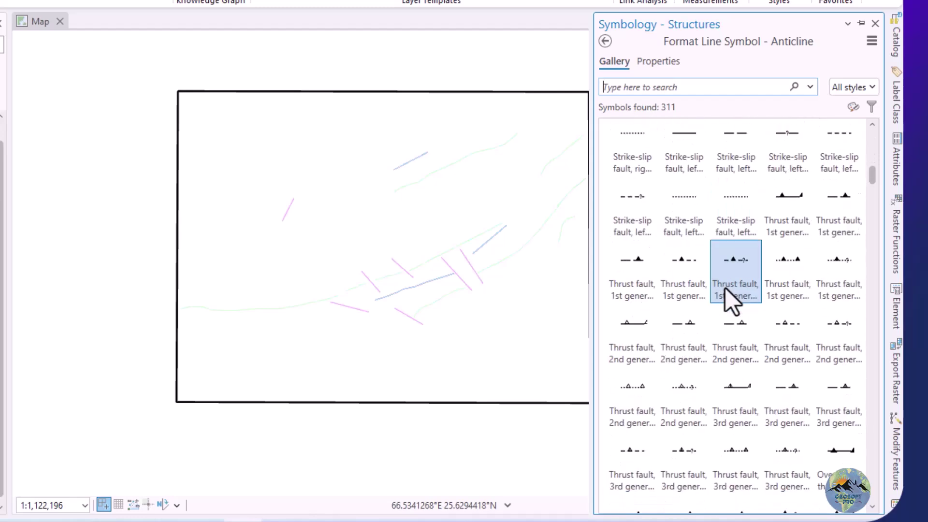
pyautogui.scroll(-2, 726, 288)
pyautogui.scroll(-2, 725, 288)
pyautogui.scroll(-2, 728, 285)
pyautogui.scroll(-2, 728, 285)
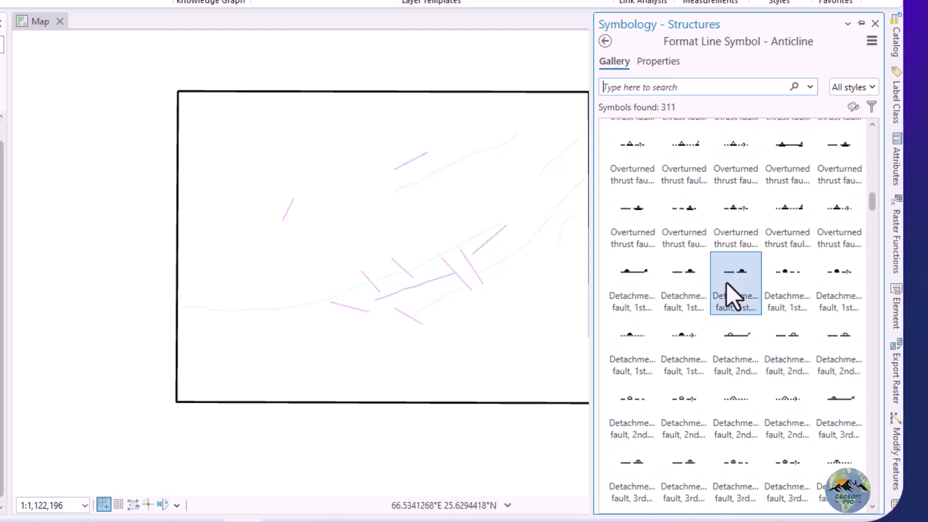
pyautogui.scroll(-1, 727, 282)
pyautogui.scroll(-2, 726, 284)
pyautogui.scroll(-3, 728, 282)
pyautogui.scroll(-2, 728, 282)
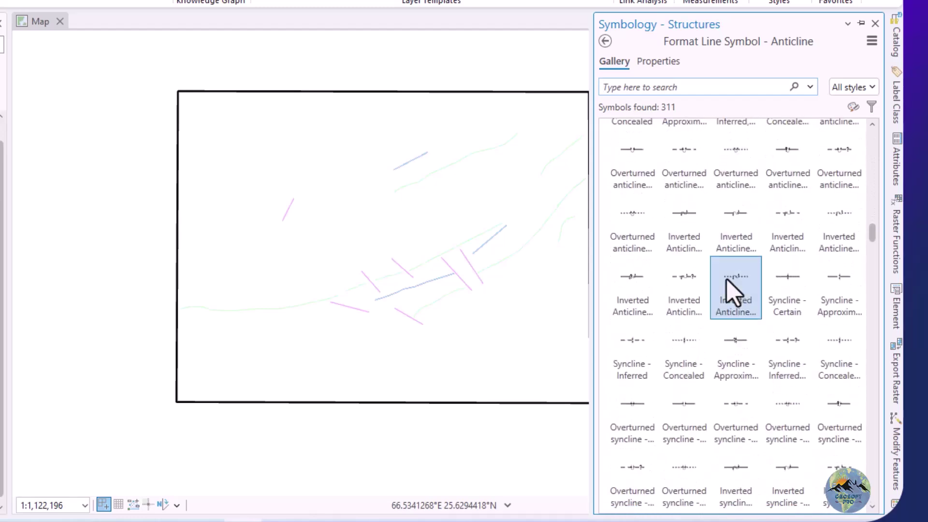
pyautogui.scroll(3, 727, 283)
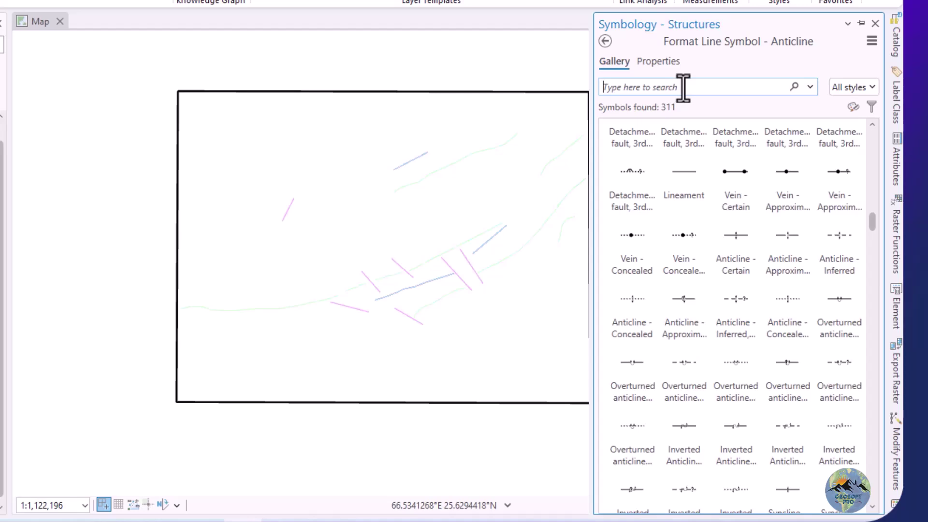
# Search the symbol gallery for 'anticline' to list the 21 Geology_24K_en anticline line symbols.
pyautogui.click(684, 87)
pyautogui.write('anticline')
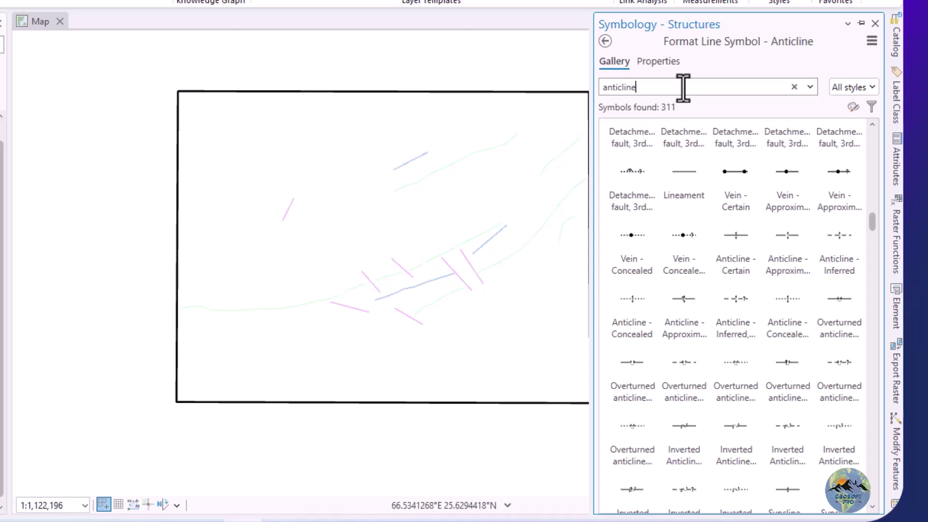
pyautogui.press('Return')
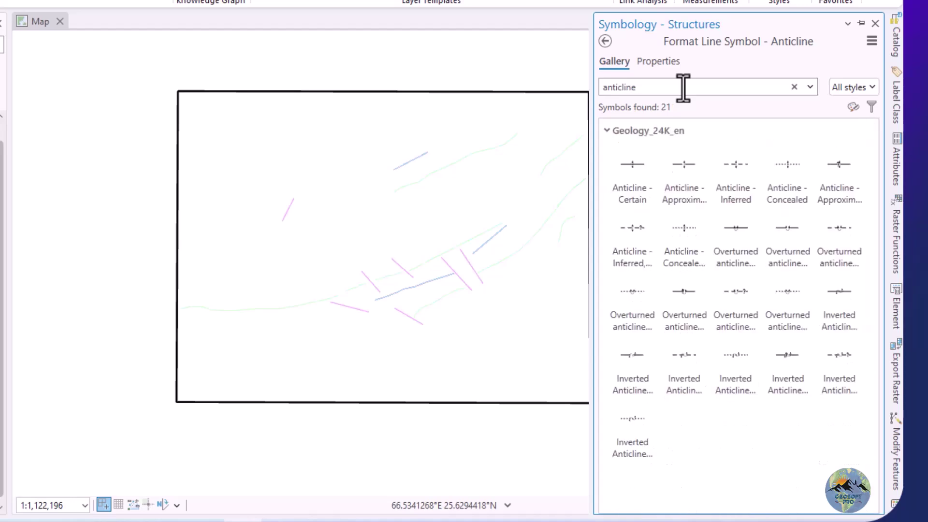